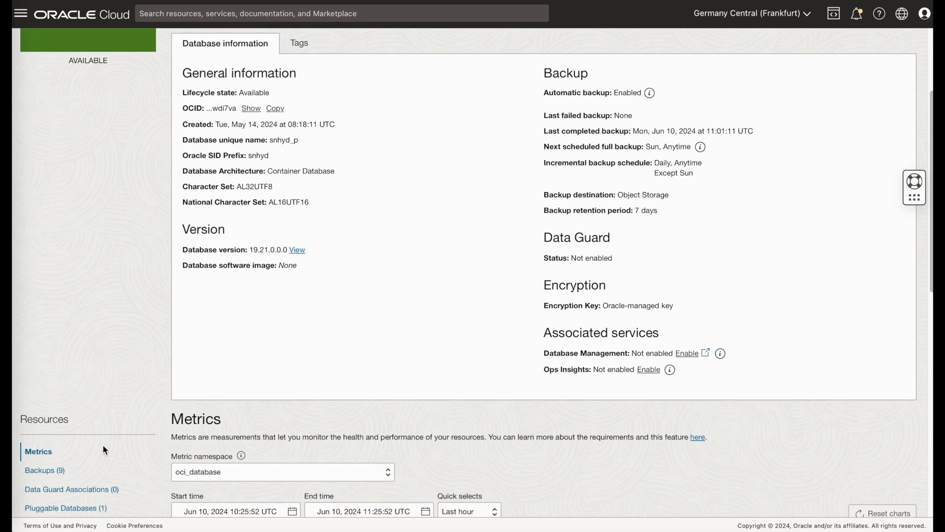
{"action": "scroll", "coordinate": [104, 450], "scroll_direction": "down", "scroll_amount": 1}
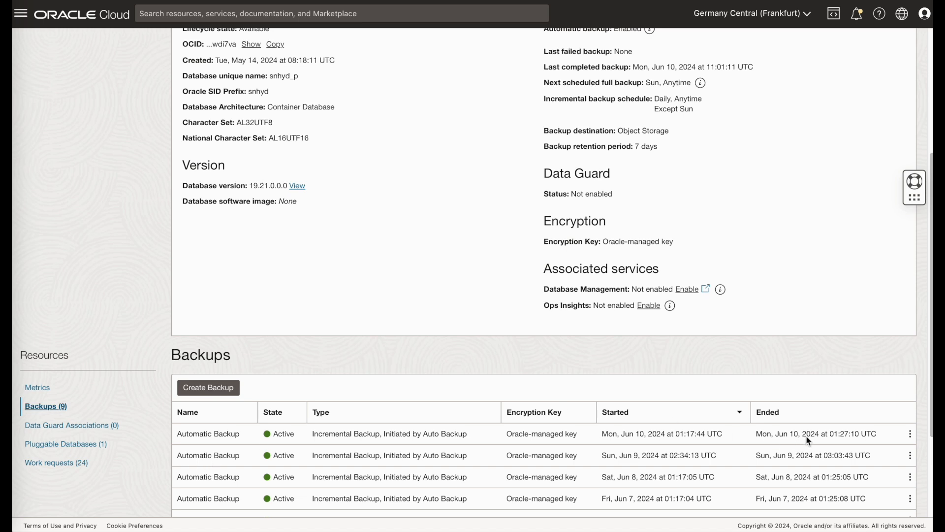
{"action": "left_click", "coordinate": [911, 434]}
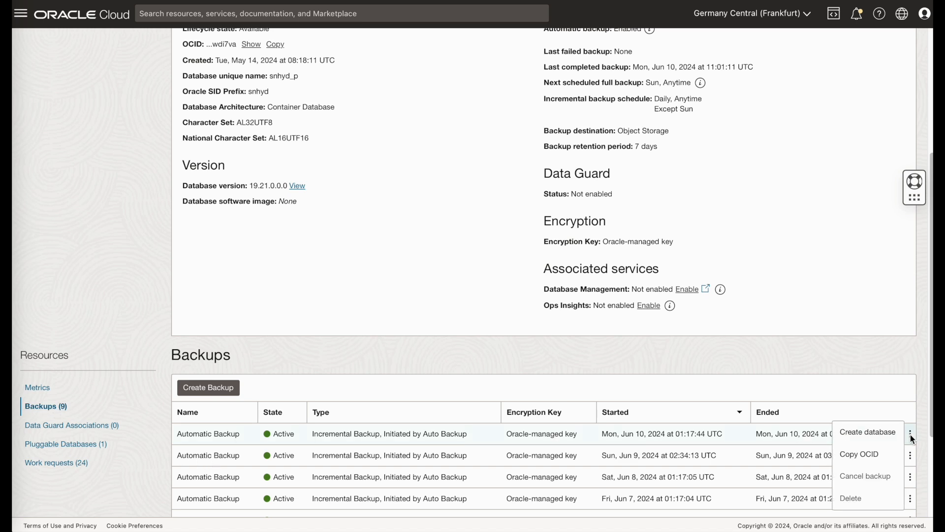
{"action": "left_click", "coordinate": [845, 434]}
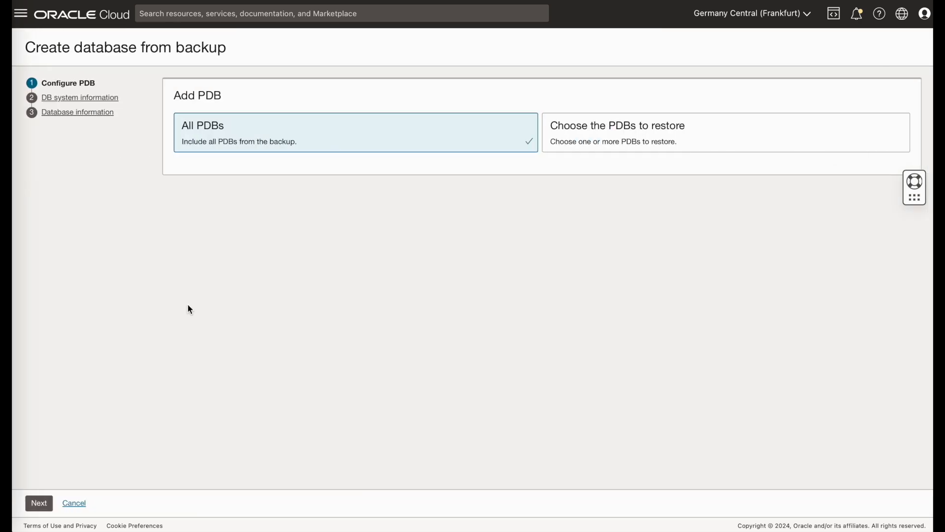
{"action": "left_click", "coordinate": [76, 503]}
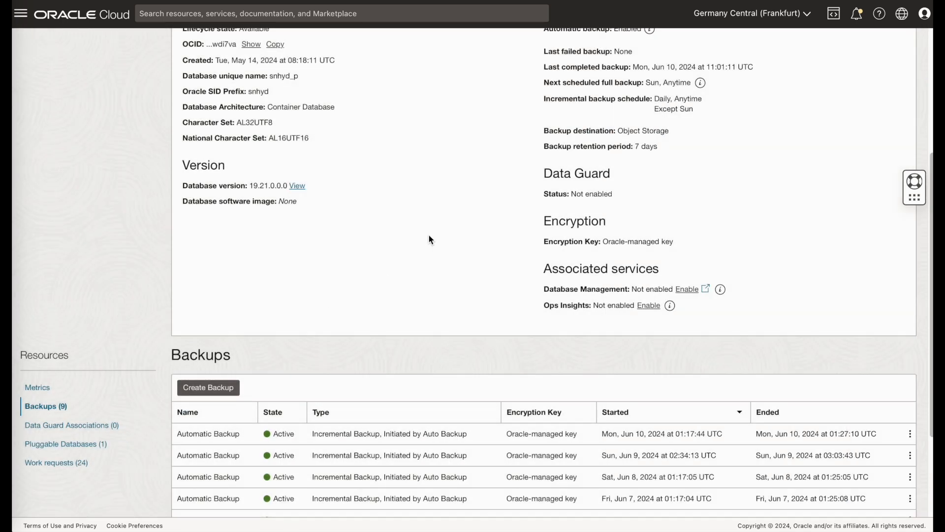
Start creating a new database from a backup of the snhyd database.
{"action": "scroll", "coordinate": [430, 234], "scroll_direction": "up", "scroll_amount": 5}
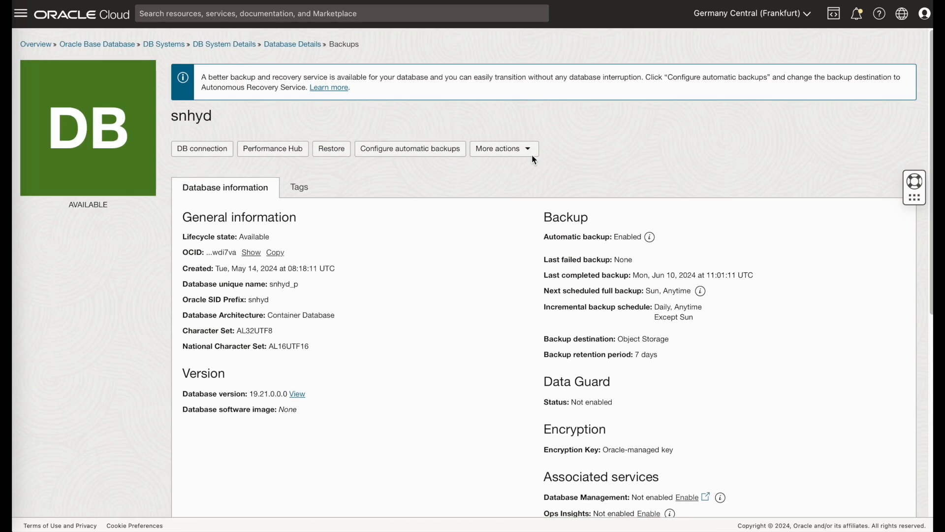
{"action": "left_click", "coordinate": [527, 149]}
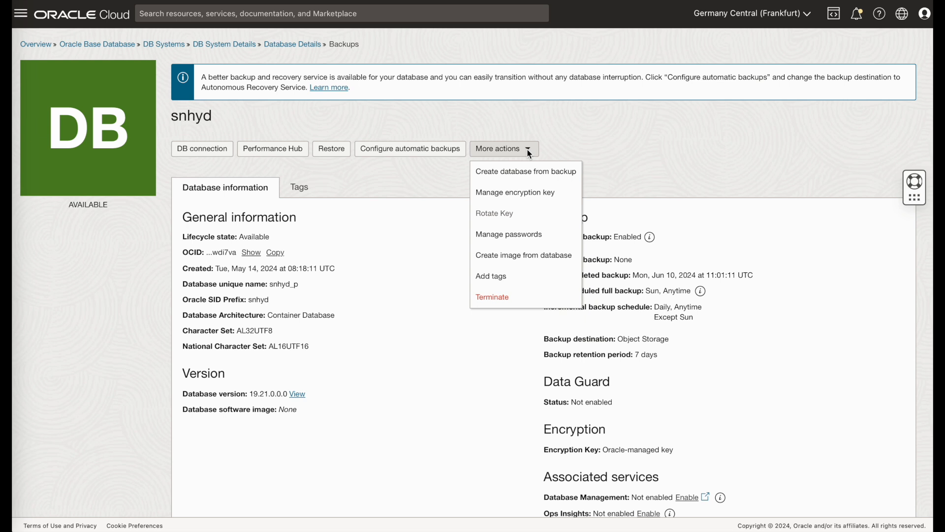
{"action": "left_click", "coordinate": [530, 177]}
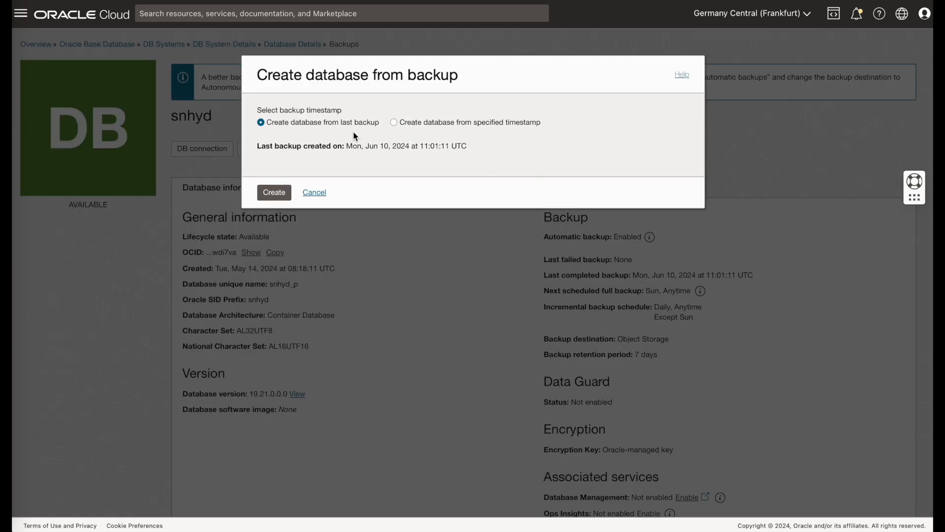
{"action": "left_click", "coordinate": [394, 123]}
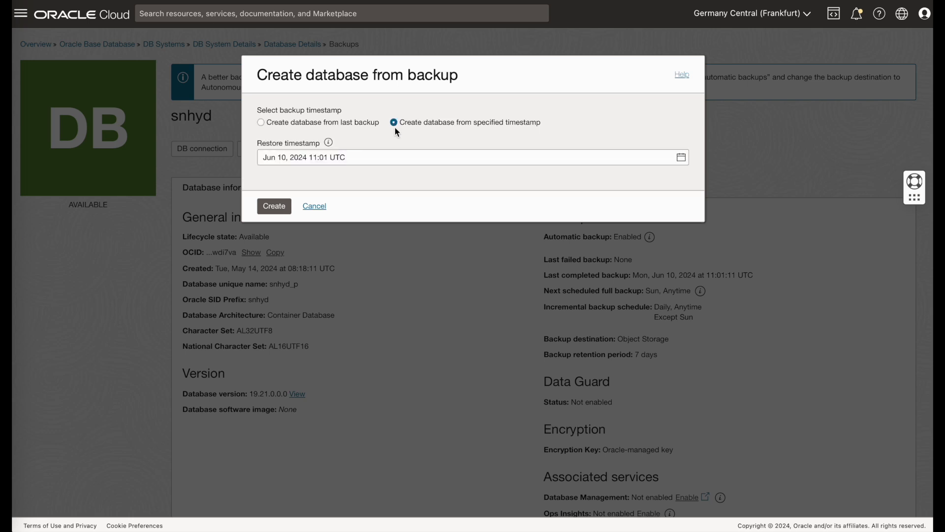
{"action": "left_click", "coordinate": [347, 158]}
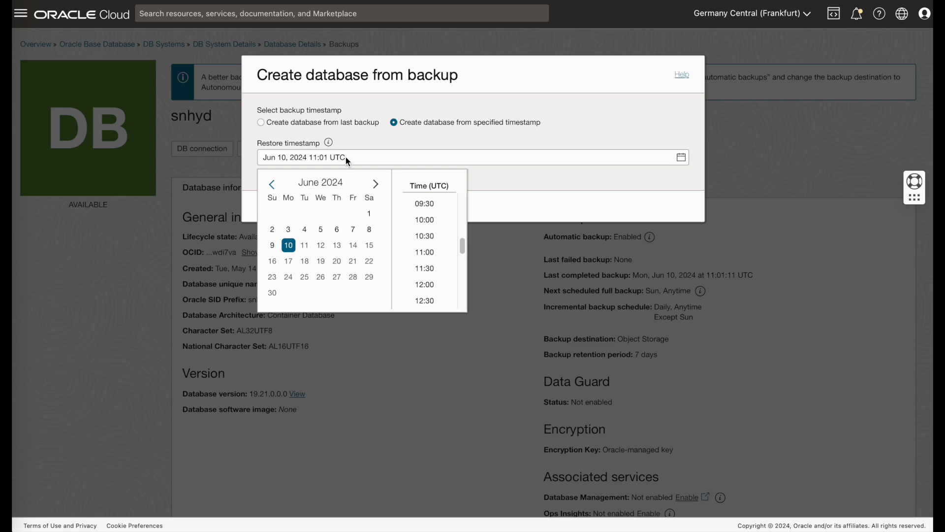
{"action": "left_click", "coordinate": [379, 139]}
{"action": "left_click", "coordinate": [260, 123]}
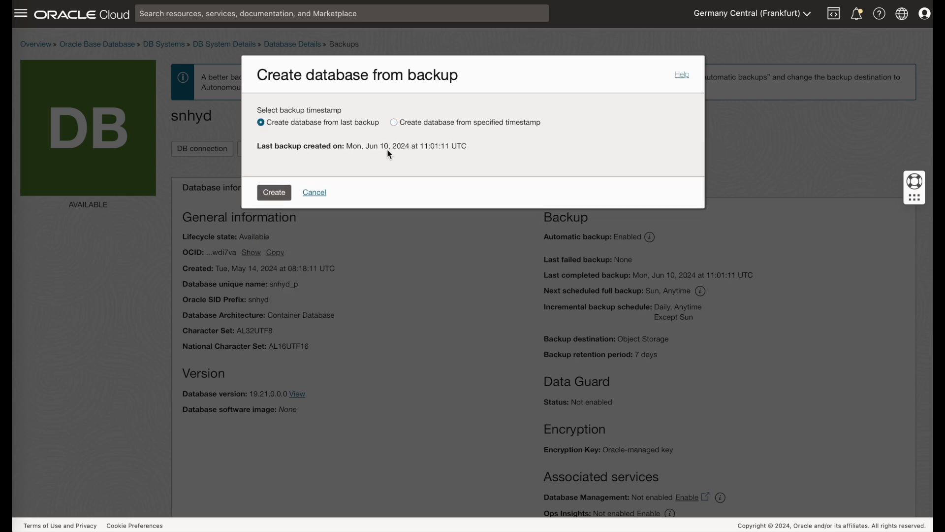
Use the last backup with all PDBs included and name the new DB system snhydc.
{"action": "left_click", "coordinate": [275, 192]}
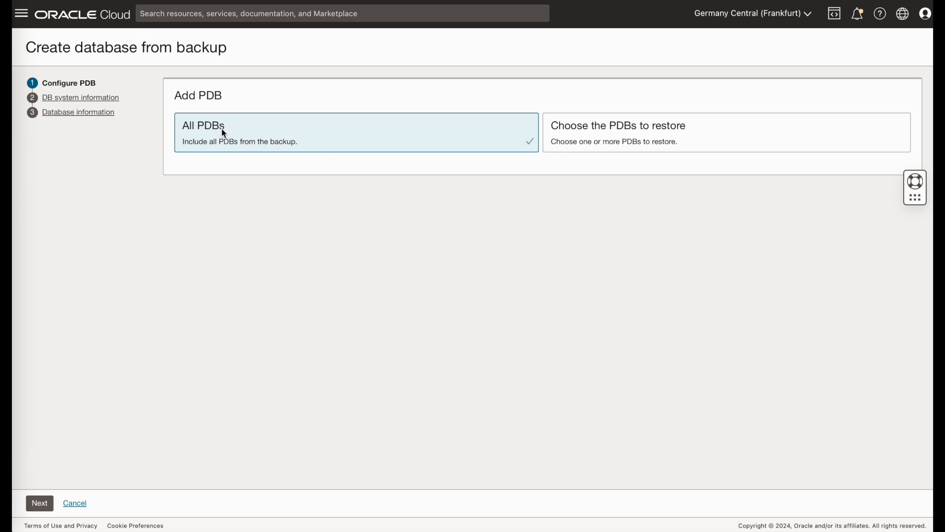
{"action": "left_click", "coordinate": [43, 505]}
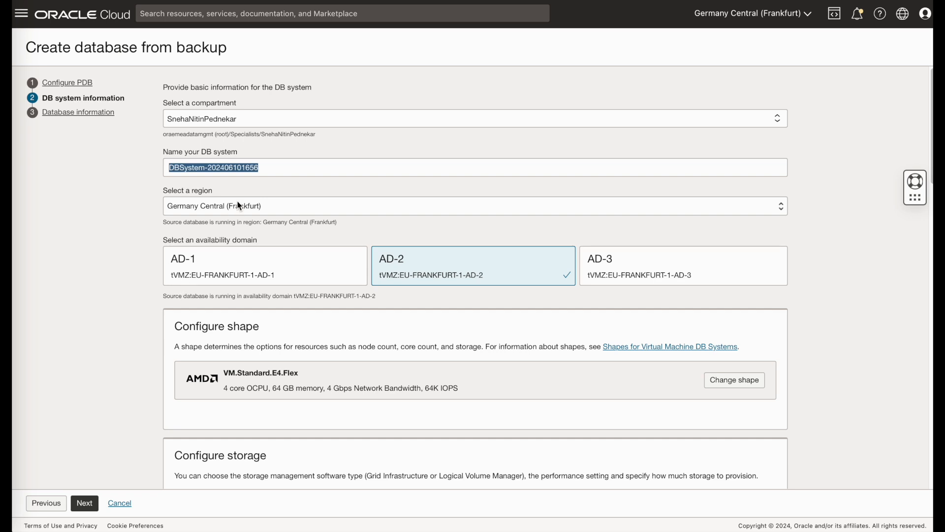
{"action": "type", "text": "snhydc"}
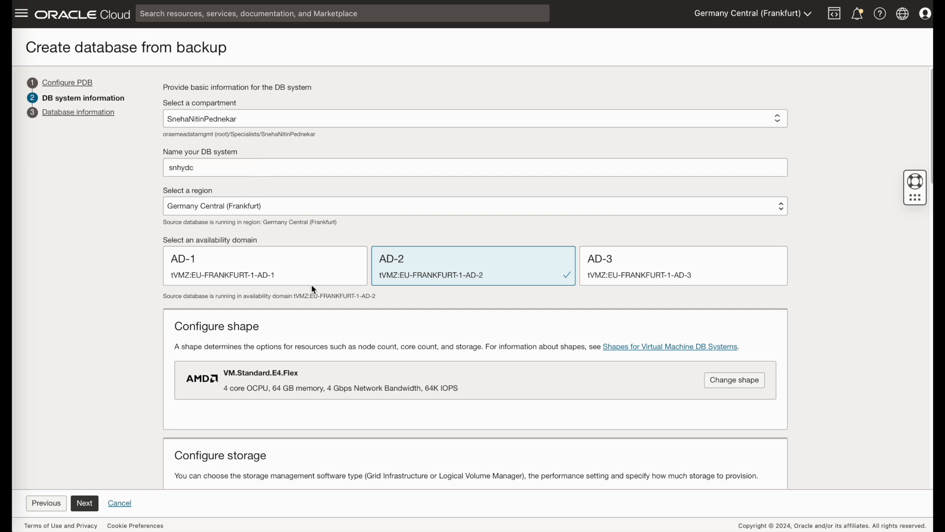
Change the DB system shape to Intel X9 VM.Standard3.Flex with 2 OCPUs per node.
{"action": "scroll", "coordinate": [313, 289], "scroll_direction": "down", "scroll_amount": 2}
{"action": "left_click", "coordinate": [723, 295]}
{"action": "left_click", "coordinate": [602, 170]}
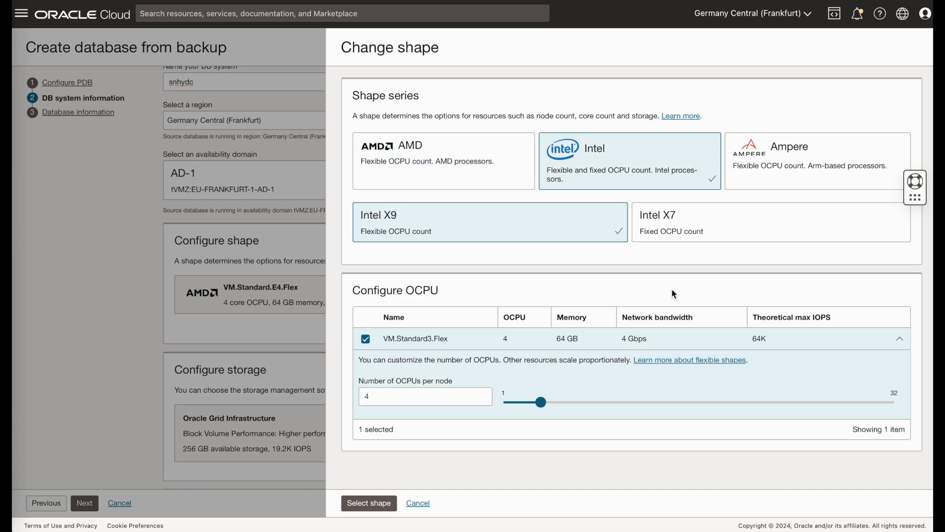
{"action": "double_click", "coordinate": [374, 397]}
{"action": "type", "text": "2"}
{"action": "left_click", "coordinate": [369, 503]}
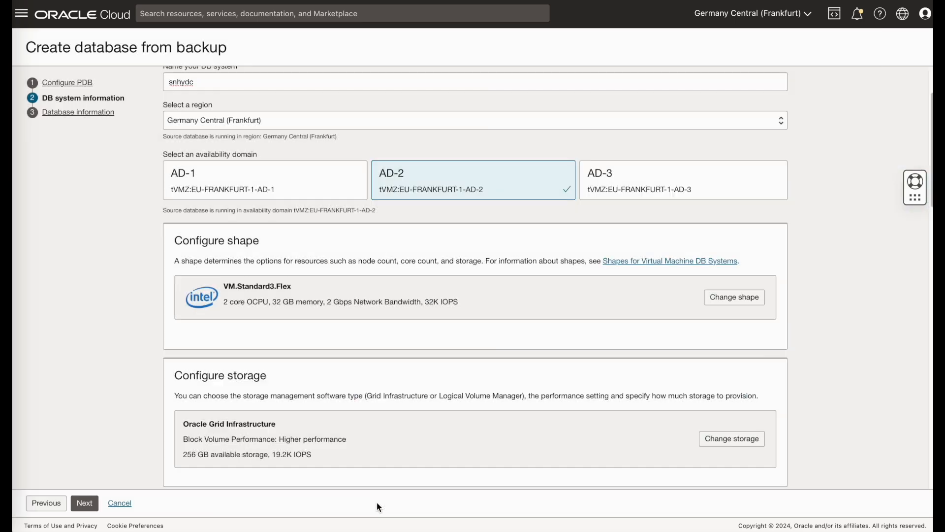
Set the DB system's available data storage to 512 GB and save the storage configuration.
{"action": "scroll", "coordinate": [375, 451], "scroll_direction": "down", "scroll_amount": 2}
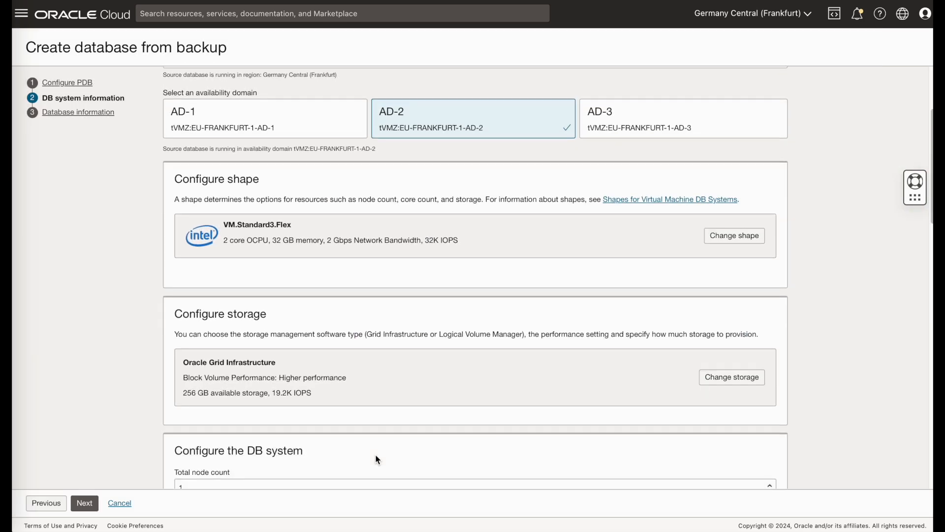
{"action": "left_click", "coordinate": [720, 376]}
{"action": "left_click", "coordinate": [491, 331]}
{"action": "left_click", "coordinate": [404, 349]}
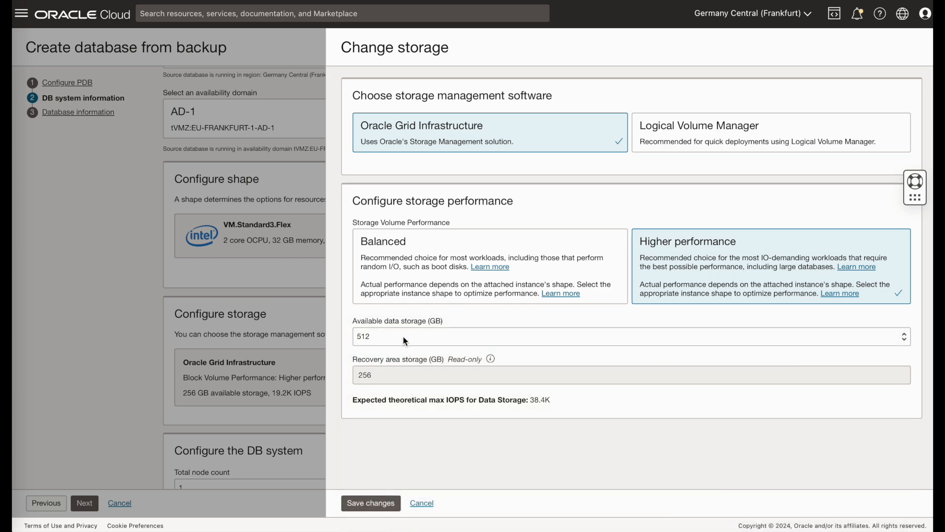
{"action": "left_click", "coordinate": [372, 503]}
Set the Oracle Database software edition to Enterprise Edition Extreme Performance.
{"action": "scroll", "coordinate": [376, 463], "scroll_direction": "down", "scroll_amount": 5}
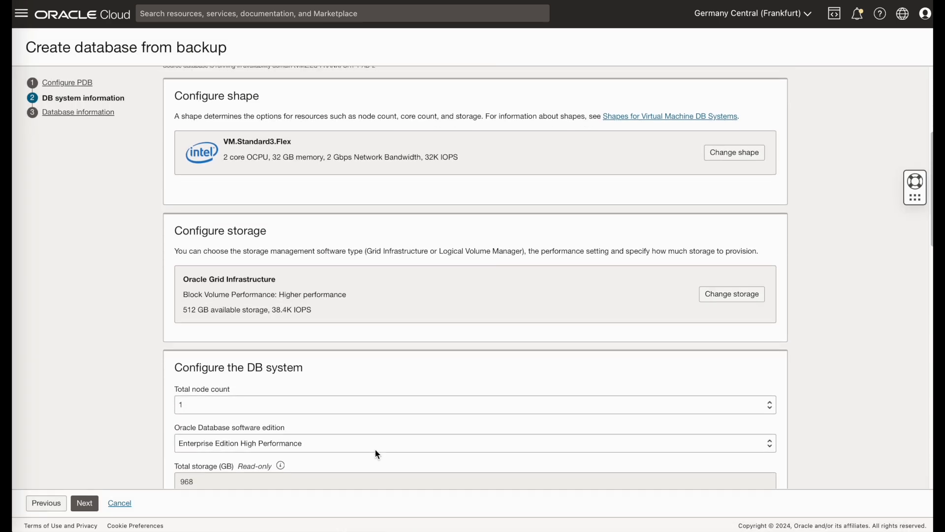
{"action": "left_click", "coordinate": [235, 301]}
{"action": "left_click", "coordinate": [232, 308]}
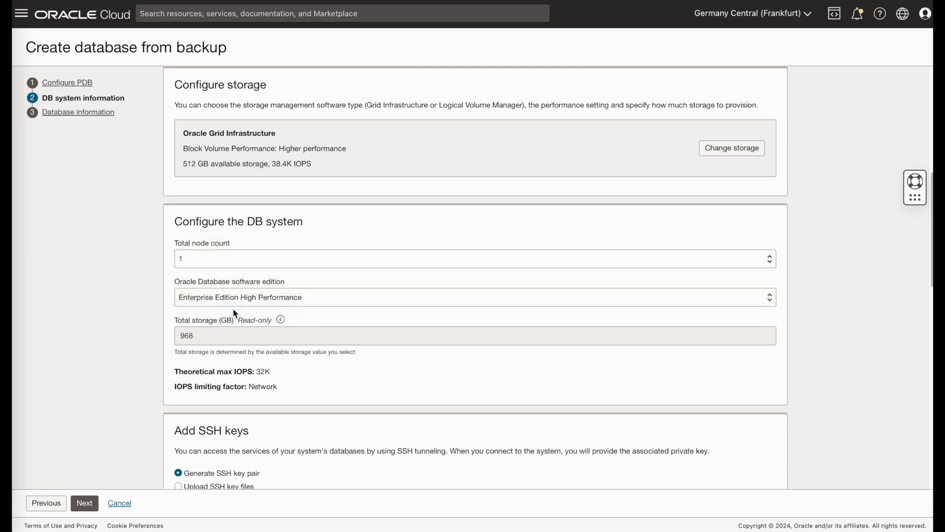
Upload the SSH public key file jan29.key.pub and choose the Bring Your Own License (BYOL) license type.
{"action": "scroll", "coordinate": [249, 374], "scroll_direction": "down", "scroll_amount": 3}
{"action": "left_click", "coordinate": [240, 380]}
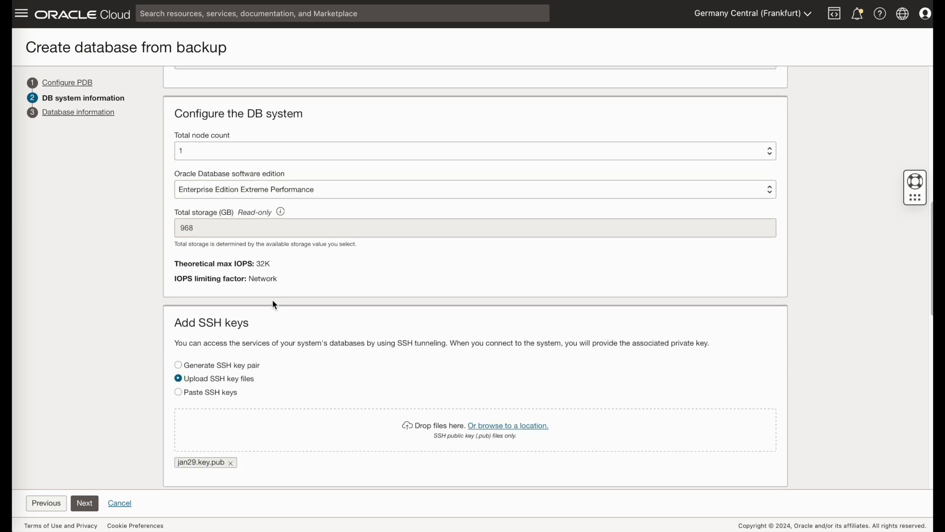
{"action": "scroll", "coordinate": [273, 300], "scroll_direction": "down", "scroll_amount": 5}
{"action": "left_click", "coordinate": [530, 336]}
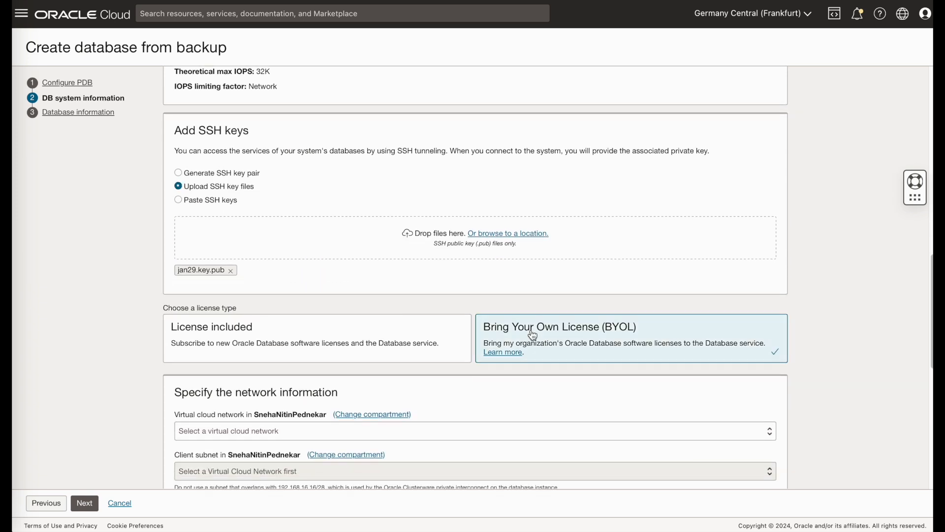
Set the virtual cloud network to sn_fra and the client subnet to public subnet-sn_fra (regional).
{"action": "scroll", "coordinate": [382, 385], "scroll_direction": "down", "scroll_amount": 4}
{"action": "left_click", "coordinate": [288, 246]}
{"action": "left_click", "coordinate": [288, 259]}
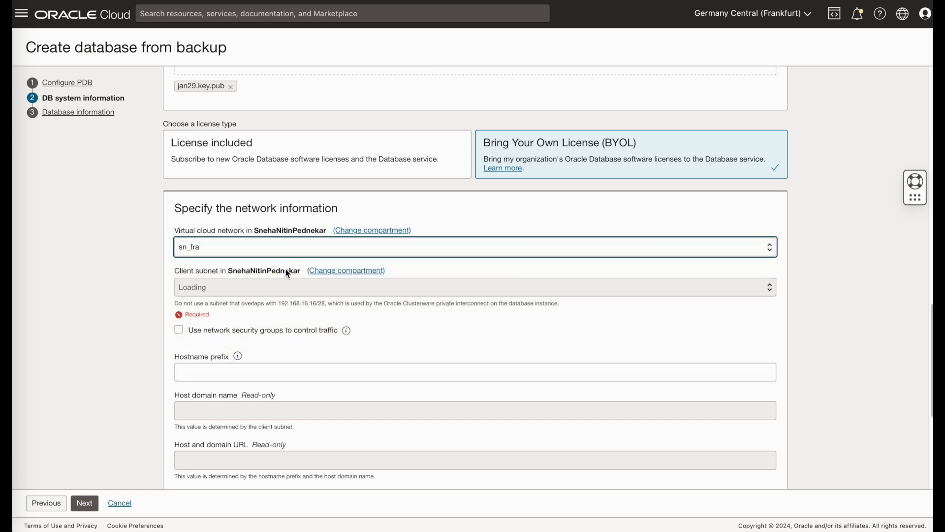
{"action": "left_click", "coordinate": [286, 288]}
{"action": "left_click", "coordinate": [278, 314]}
Enter hybc as the hostname prefix in the network information.
{"action": "scroll", "coordinate": [276, 319], "scroll_direction": "down", "scroll_amount": 3}
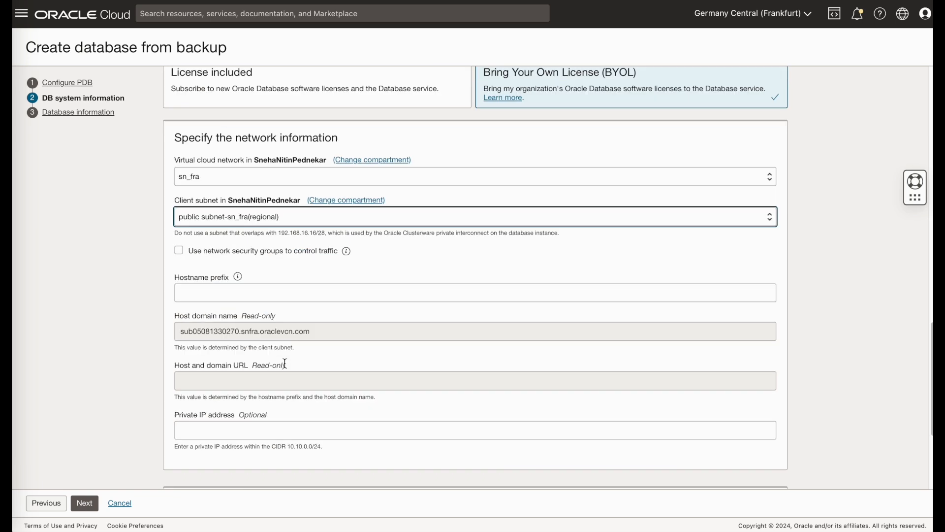
{"action": "left_click", "coordinate": [249, 250]}
{"action": "type", "text": "hybc"}
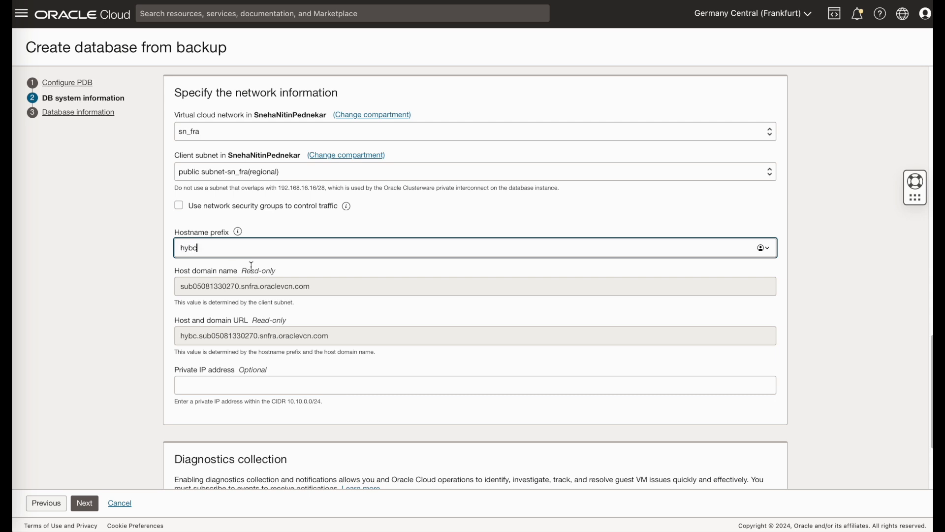
{"action": "scroll", "coordinate": [202, 336], "scroll_direction": "down", "scroll_amount": 3}
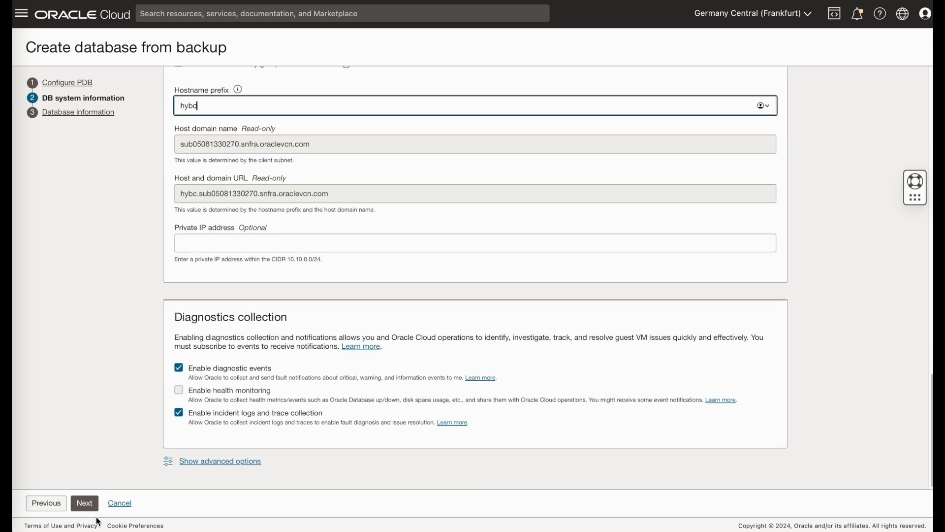
Name the initial database snhydc with unique name suffix c, and check the available custom database software images.
{"action": "left_click", "coordinate": [96, 505]}
{"action": "type", "text": "snhydc"}
{"action": "left_click", "coordinate": [241, 160]}
{"action": "type", "text": "c"}
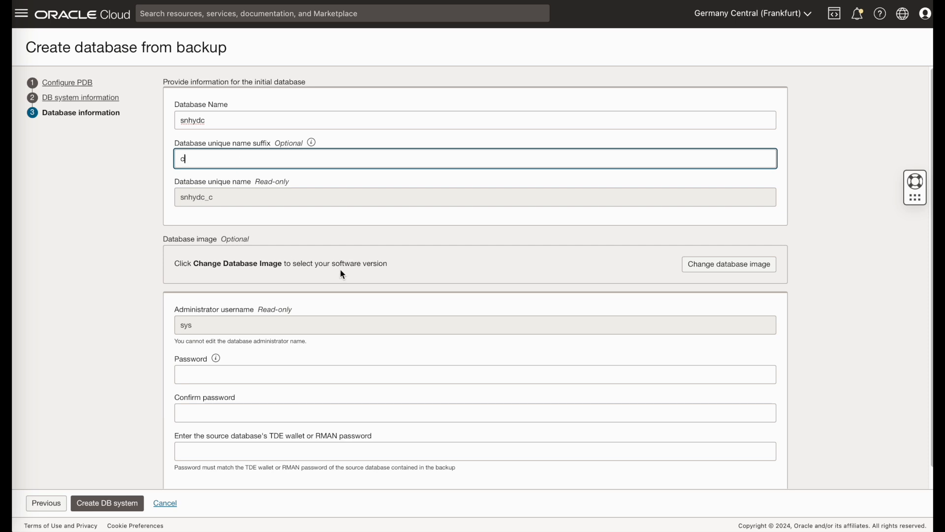
{"action": "left_click", "coordinate": [729, 264]}
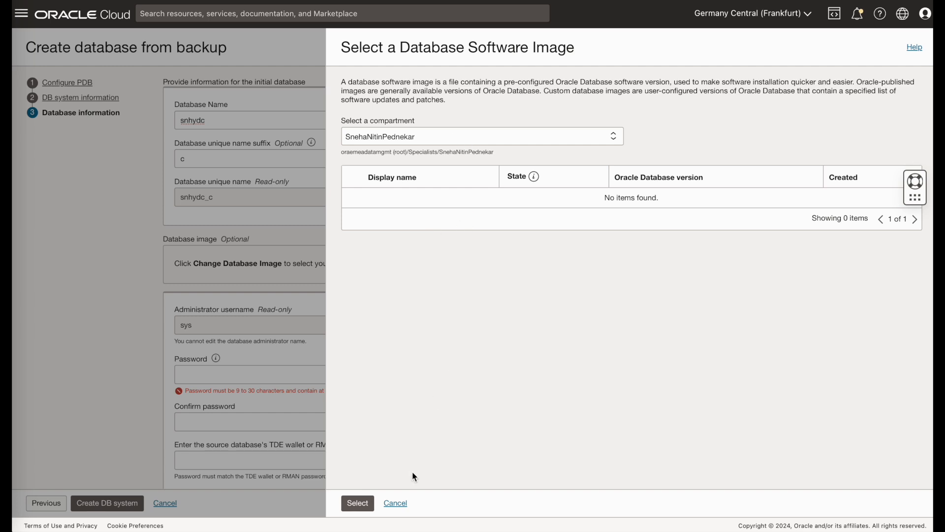
{"action": "left_click", "coordinate": [397, 504]}
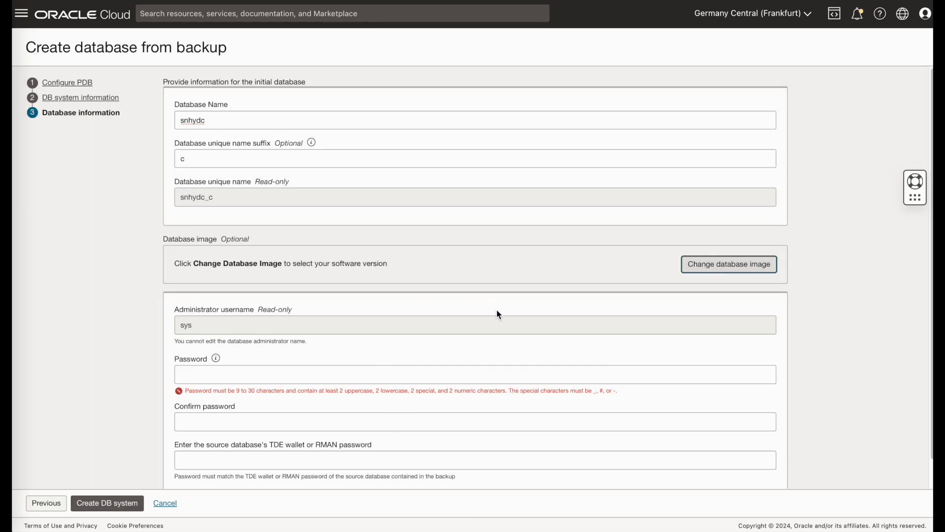
Enter and confirm the administrator password, enter the source database's TDE wallet or RMAN password, and create the DB system.
{"action": "scroll", "coordinate": [306, 431], "scroll_direction": "down", "scroll_amount": 2}
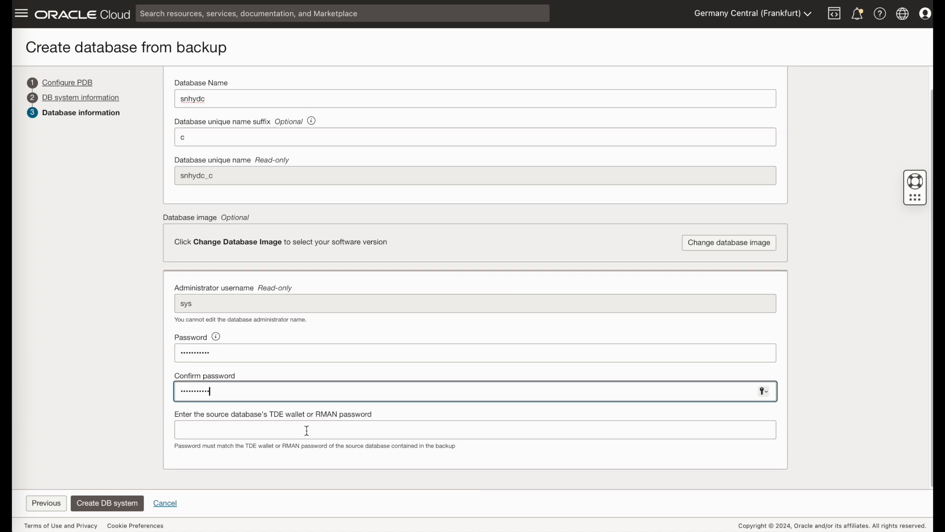
{"action": "left_click", "coordinate": [303, 433]}
{"action": "type", "text": "•••••••"}
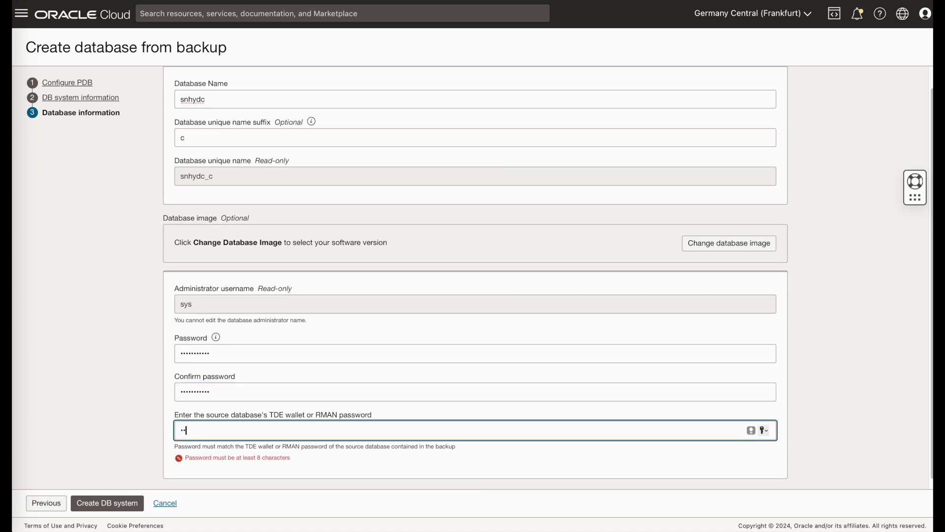
{"action": "type", "text": "••••"}
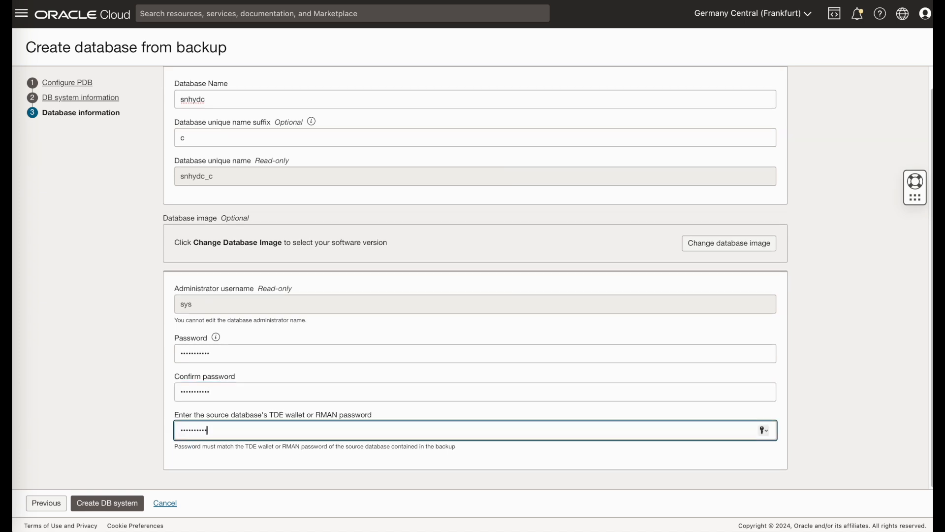
{"action": "left_click", "coordinate": [124, 506]}
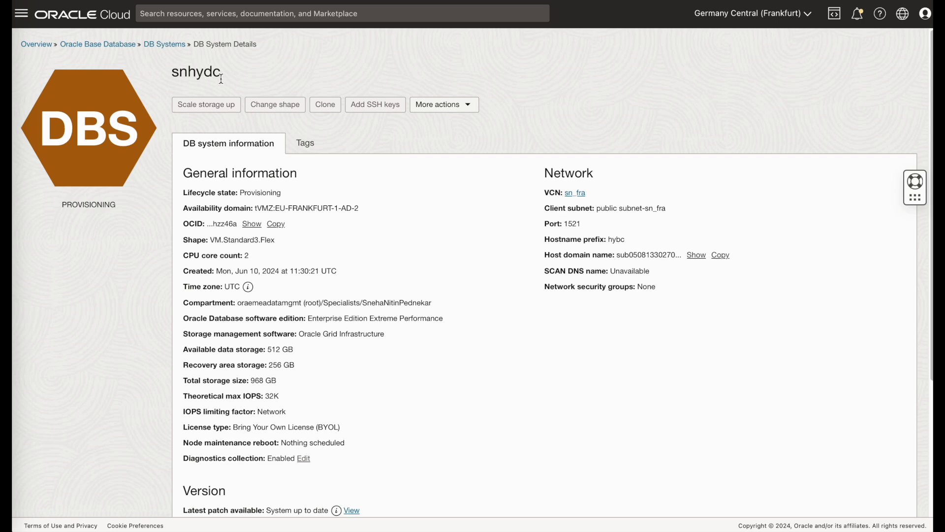
Review the new snhydc DB system's details, databases and work requests to check the creation progress.
{"action": "scroll", "coordinate": [403, 345], "scroll_direction": "down", "scroll_amount": 3}
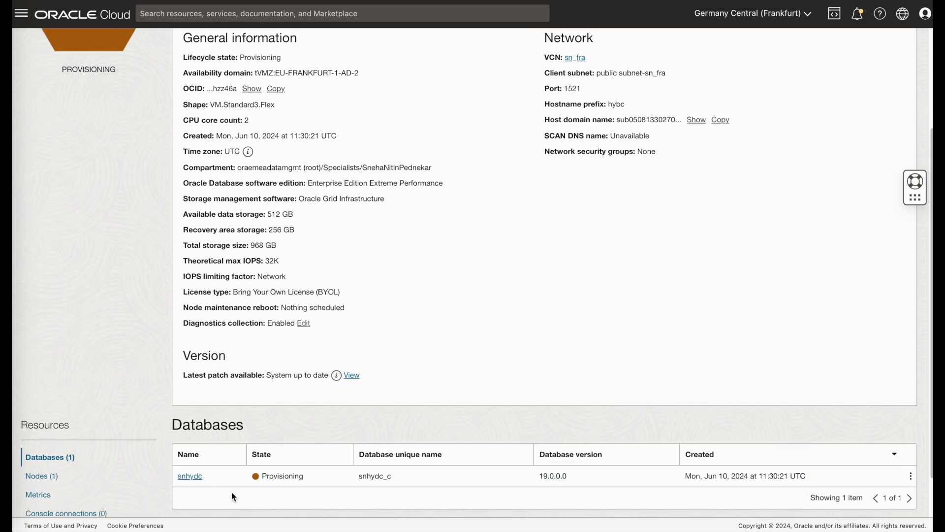
{"action": "scroll", "coordinate": [126, 506], "scroll_direction": "down", "scroll_amount": 1}
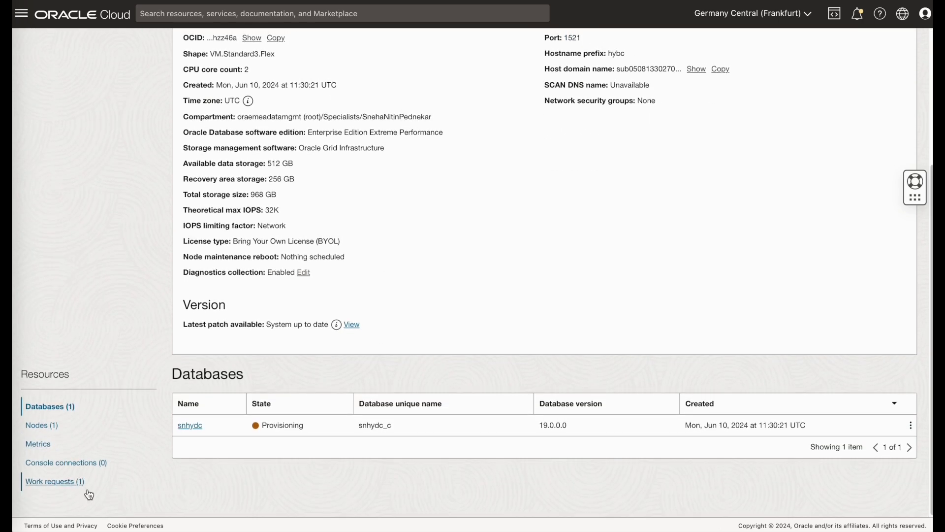
{"action": "left_click", "coordinate": [54, 481]}
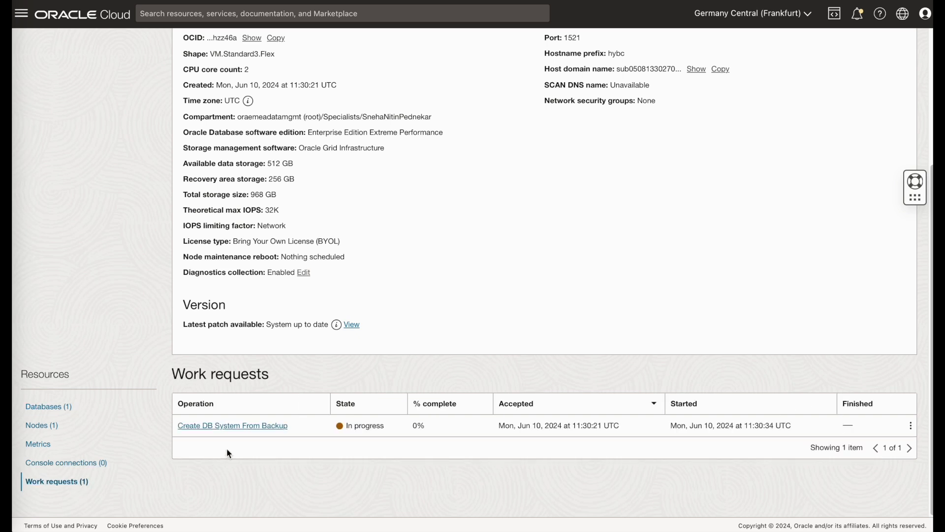
Check the Create DB System From Backup work request's progress and logs, and examine the snhydc DB system's version and databases.
{"action": "left_click", "coordinate": [239, 426]}
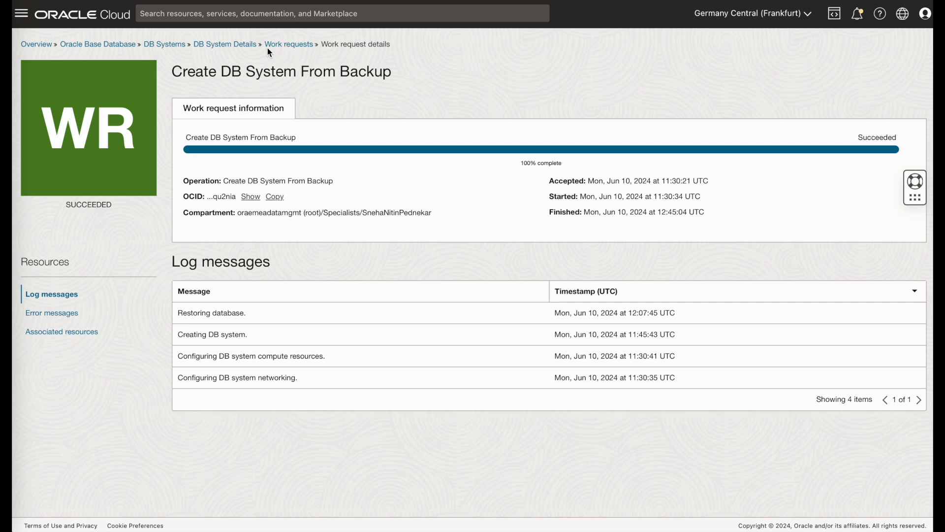
{"action": "left_click", "coordinate": [241, 48]}
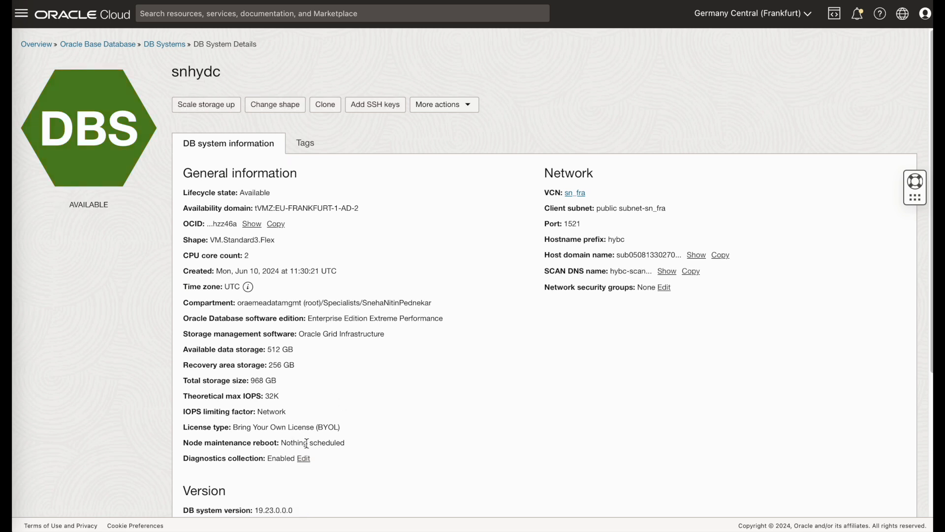
{"action": "scroll", "coordinate": [307, 444], "scroll_direction": "down", "scroll_amount": 2}
{"action": "left_click_drag", "start_coordinate": [255, 405], "coordinate": [294, 405]}
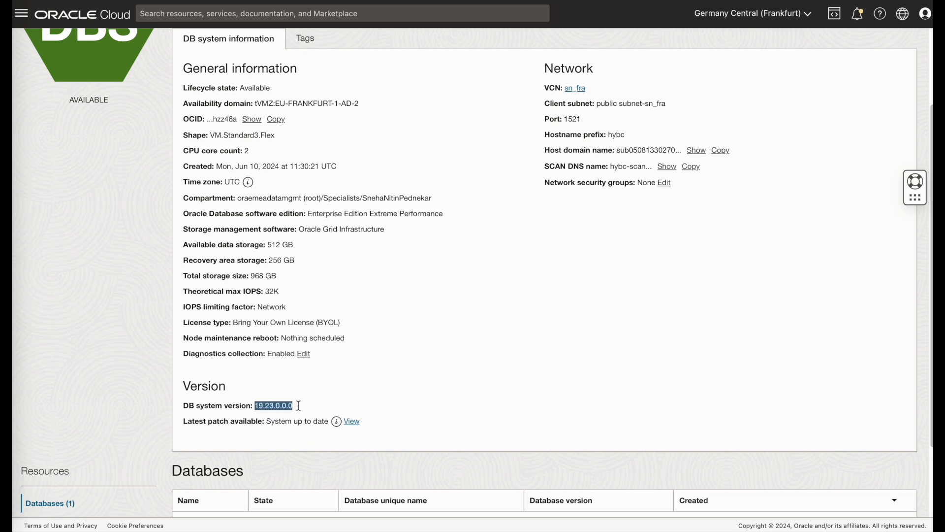
{"action": "left_click", "coordinate": [427, 385]}
{"action": "scroll", "coordinate": [427, 386], "scroll_direction": "down", "scroll_amount": 2}
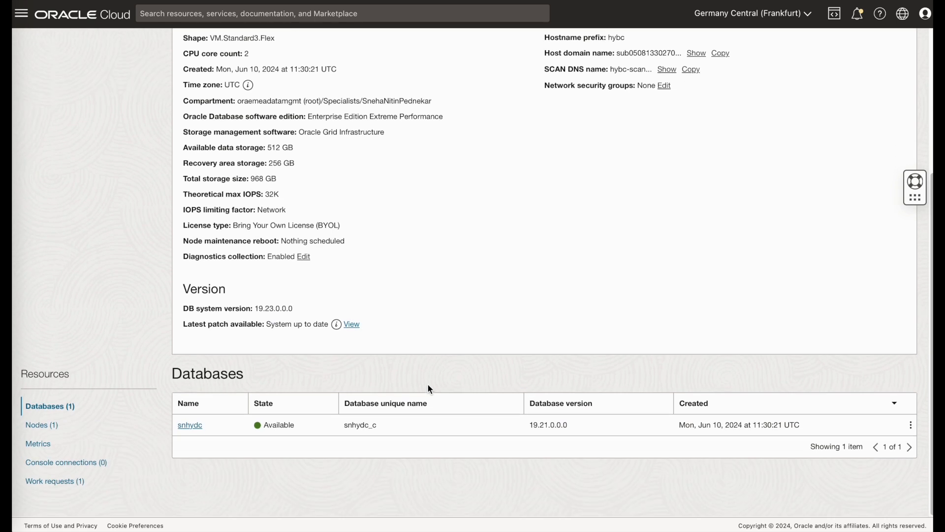
Open the snhydc database's details and check its general information and database version.
{"action": "left_click", "coordinate": [195, 426]}
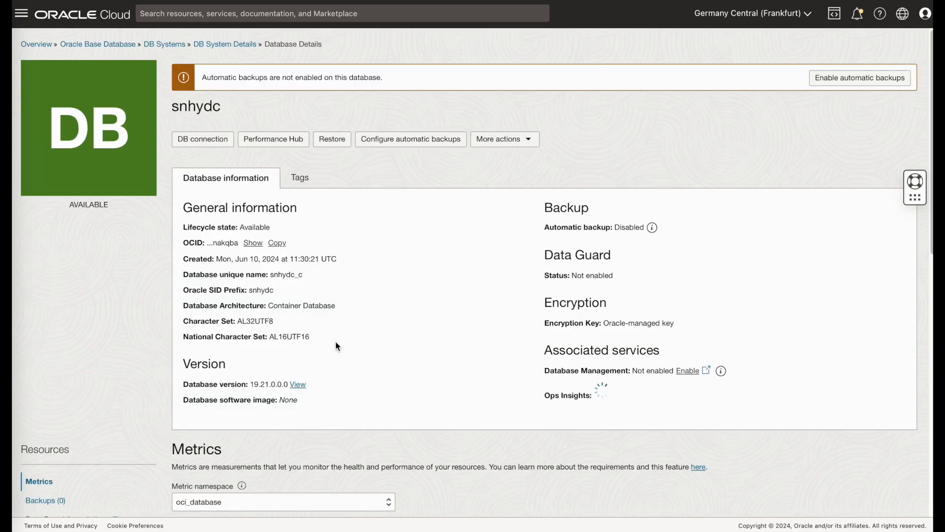
{"action": "scroll", "coordinate": [336, 342], "scroll_direction": "down", "scroll_amount": 1}
{"action": "scroll", "coordinate": [336, 342], "scroll_direction": "down", "scroll_amount": 2}
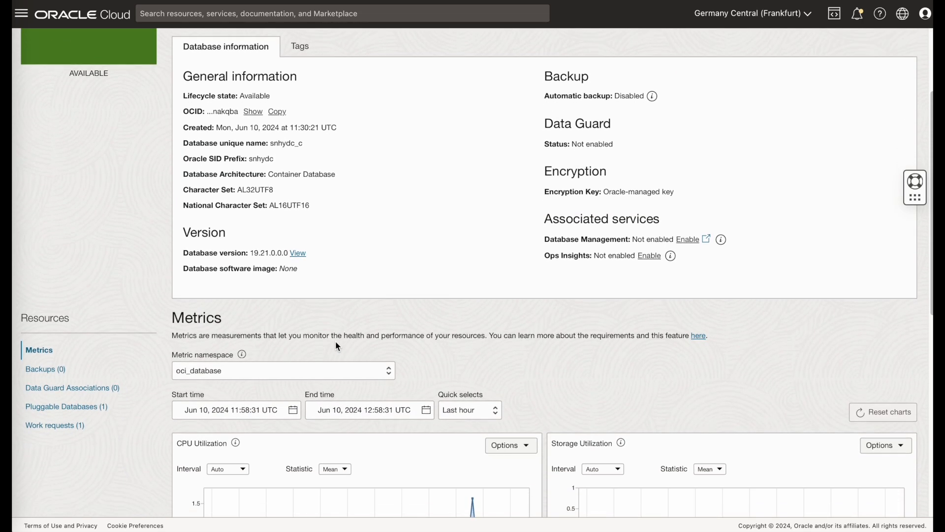
{"action": "left_click_drag", "start_coordinate": [250, 253], "coordinate": [289, 254]}
{"action": "left_click", "coordinate": [373, 293]}
Review the pluggable databases and the backups of the snhydc database.
{"action": "scroll", "coordinate": [371, 288], "scroll_direction": "down", "scroll_amount": 2}
{"action": "left_click", "coordinate": [86, 334]}
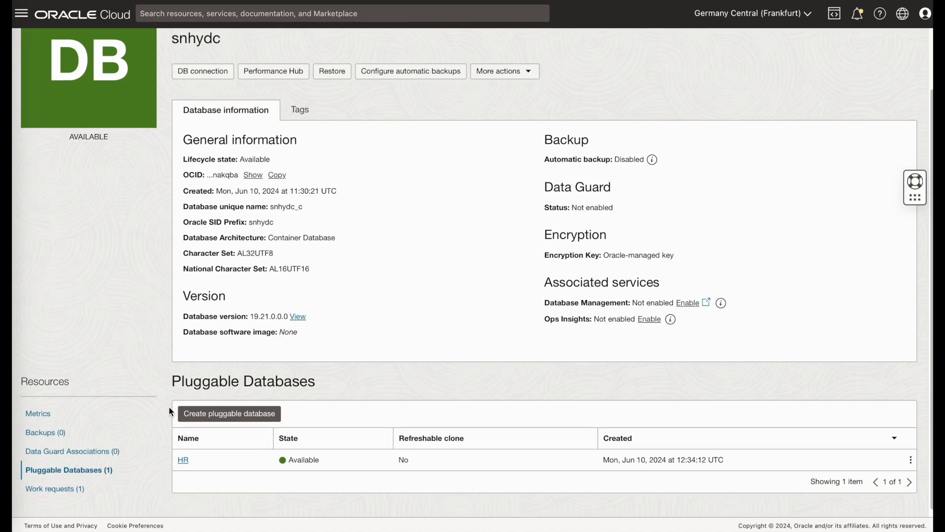
{"action": "left_click", "coordinate": [46, 425]}
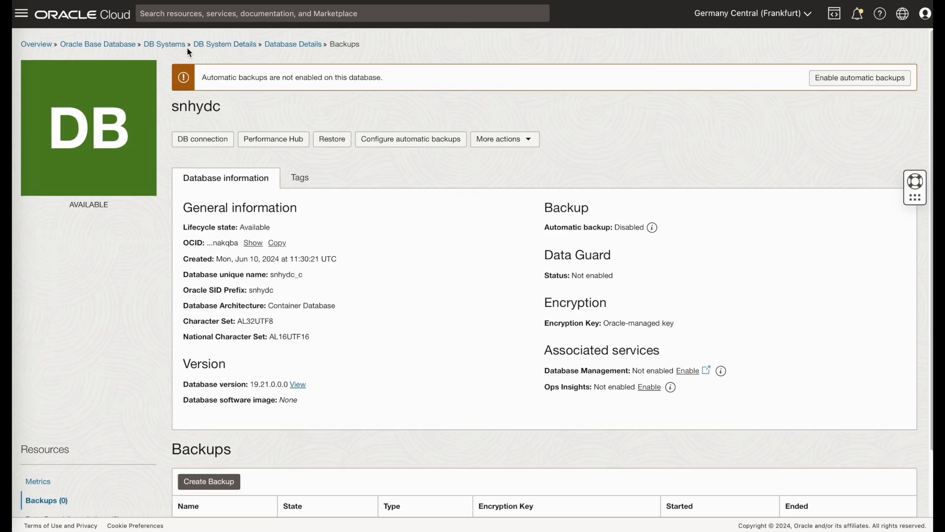
Open the source snhyd DB system from the DB systems list and check its DB system version for comparison.
{"action": "left_click", "coordinate": [164, 45]}
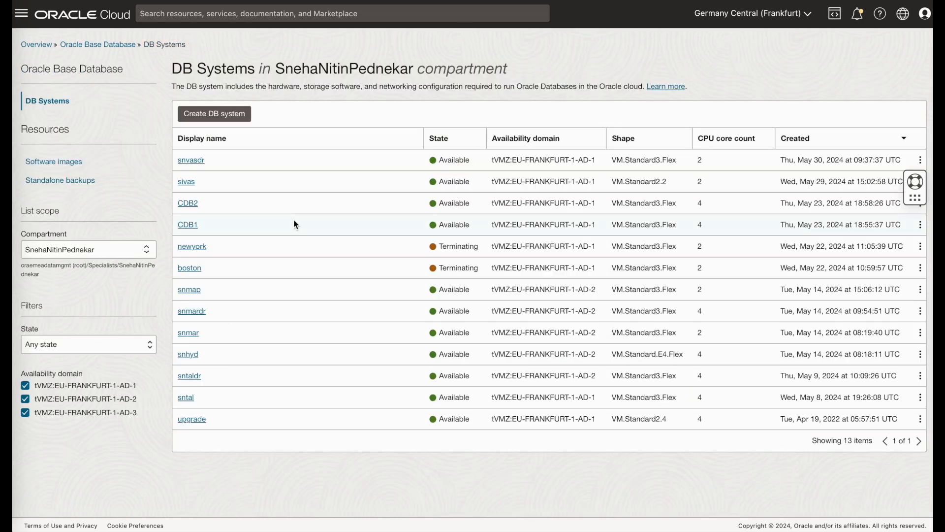
{"action": "left_click", "coordinate": [187, 375]}
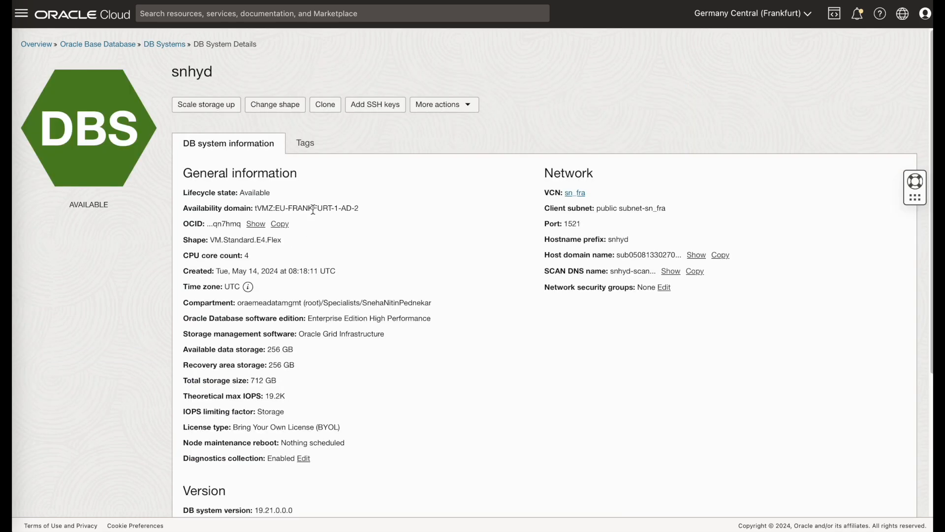
{"action": "scroll", "coordinate": [342, 330], "scroll_direction": "down", "scroll_amount": 4}
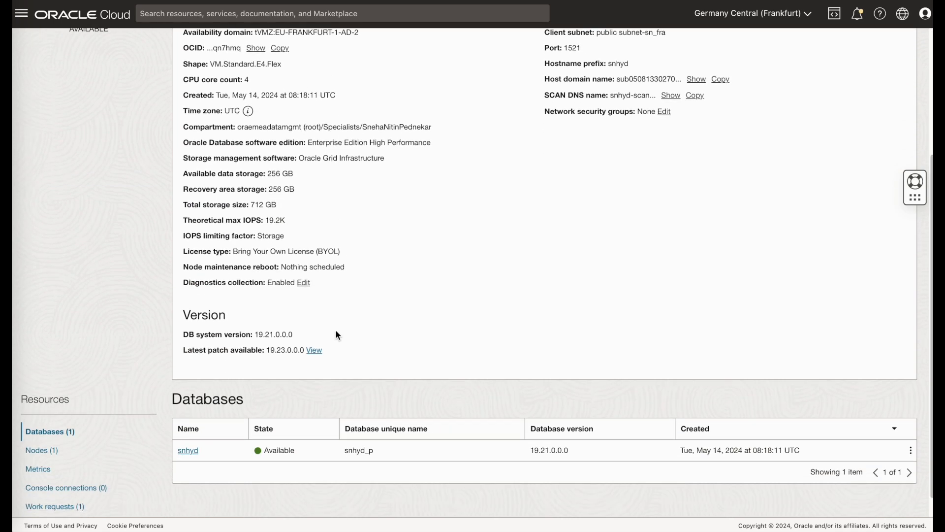
{"action": "scroll", "coordinate": [221, 394], "scroll_direction": "up", "scroll_amount": 1}
{"action": "left_click_drag", "start_coordinate": [255, 341], "coordinate": [308, 340]}
{"action": "scroll", "coordinate": [347, 327], "scroll_direction": "up", "scroll_amount": 4}
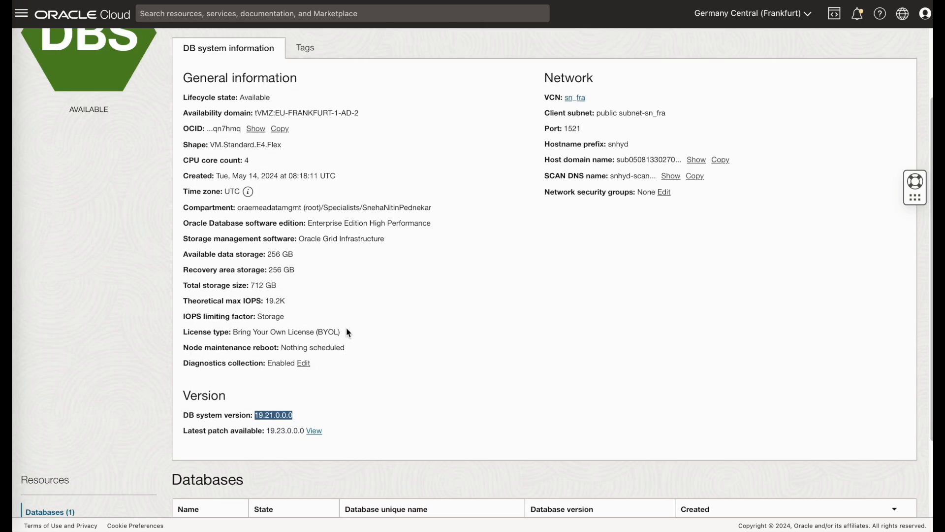